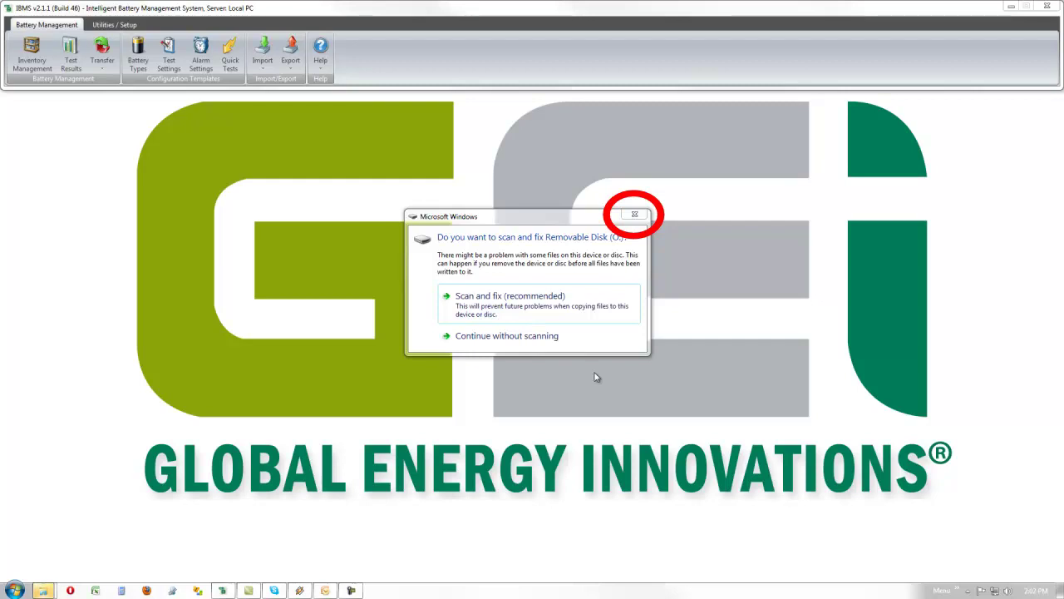
# Step: Dismiss the removable disk scan prompt and open the Analyzer Transfer window
pyautogui.click(636, 215)
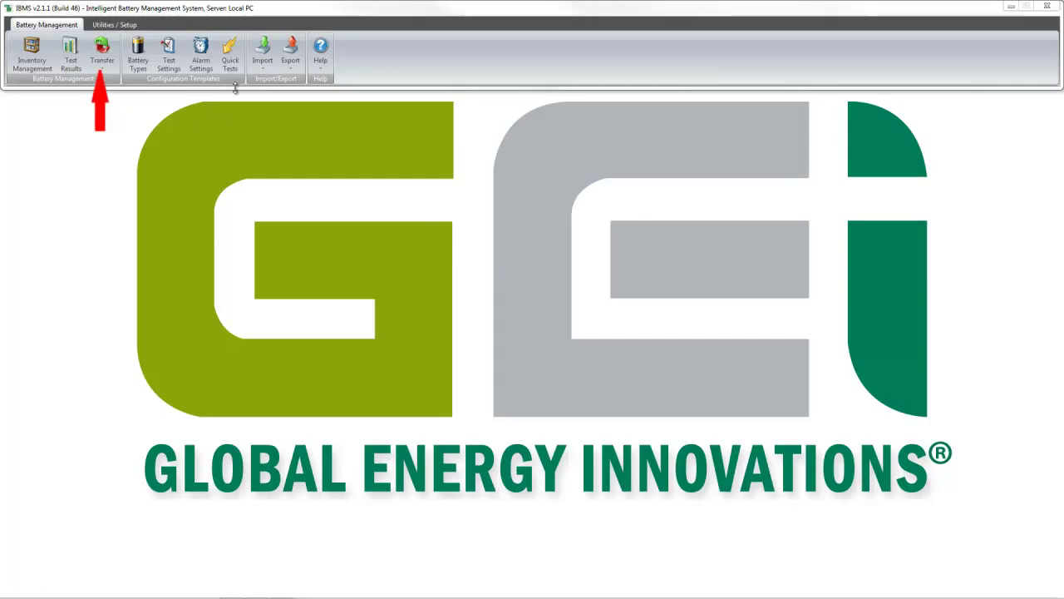
pyautogui.click(103, 52)
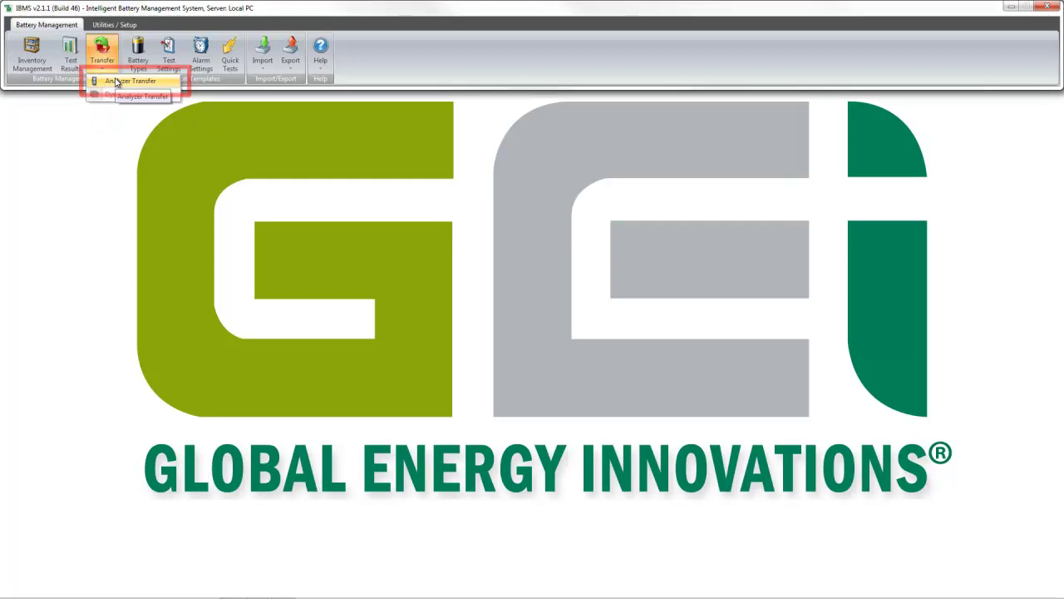
pyautogui.click(116, 82)
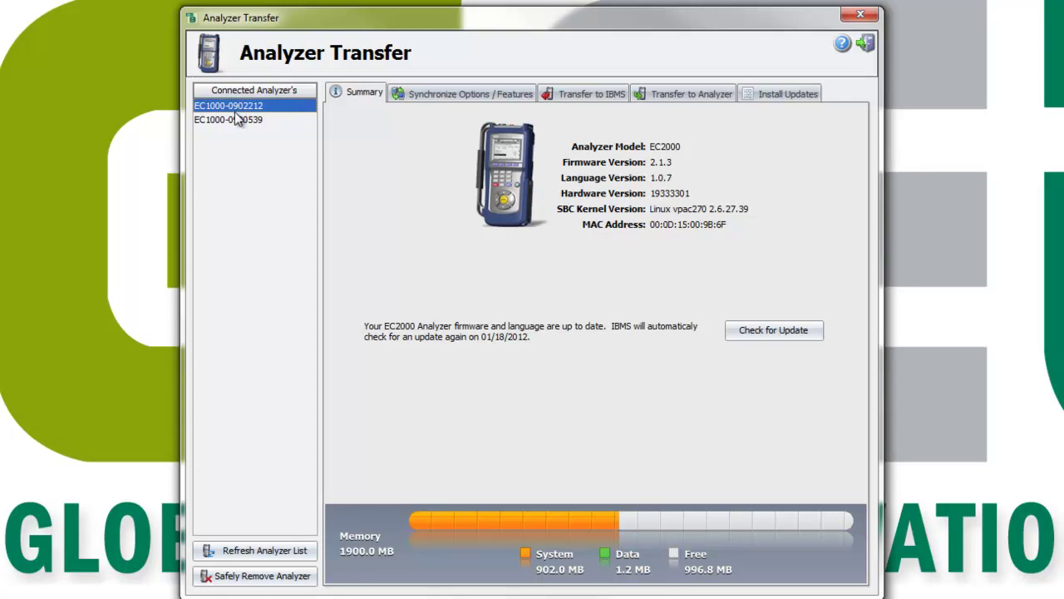
pyautogui.click(234, 119)
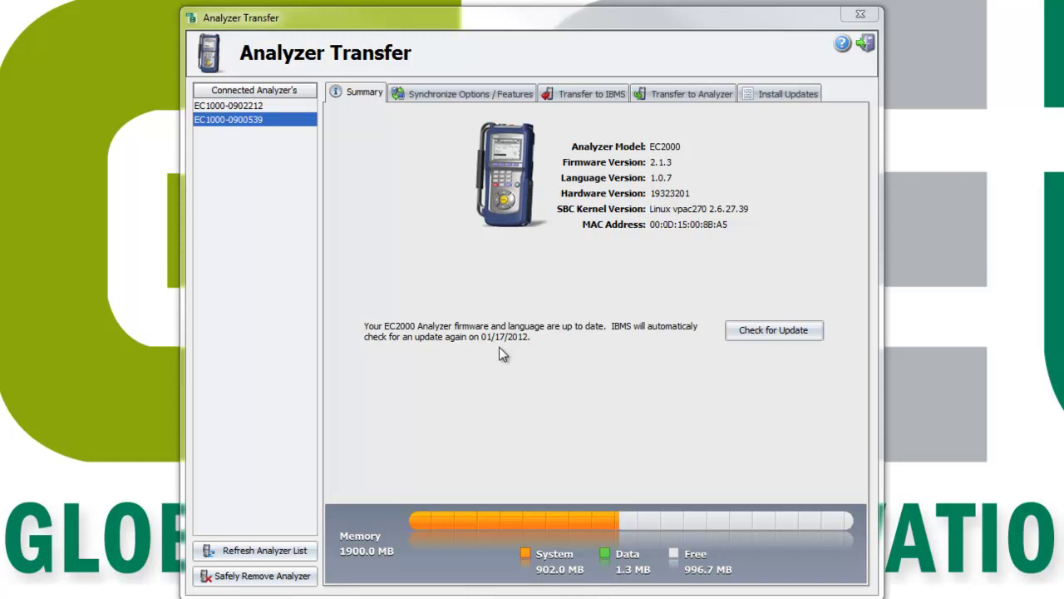
pyautogui.click(745, 332)
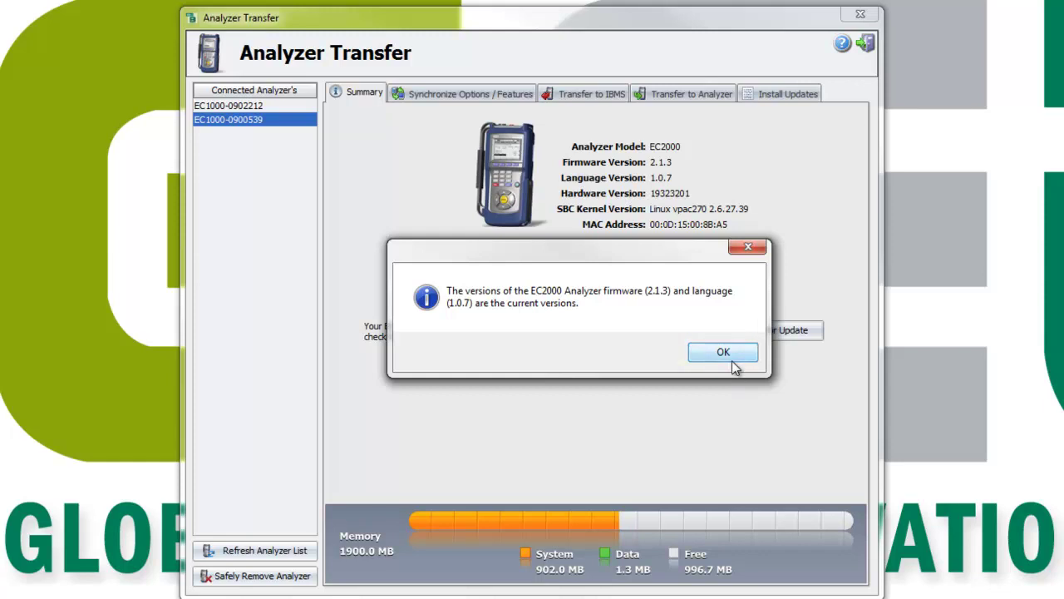
pyautogui.click(731, 357)
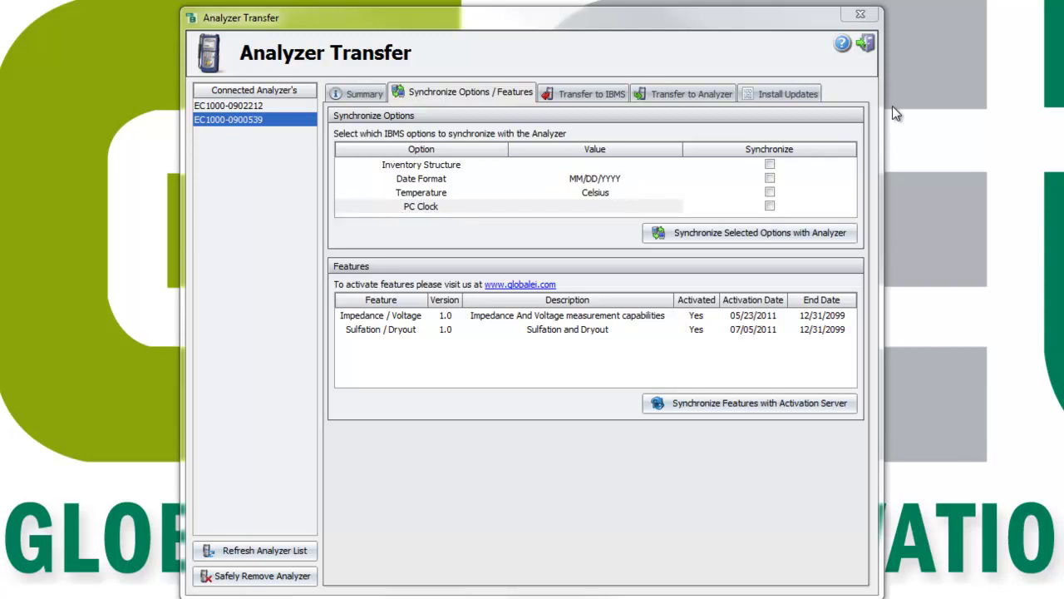
# Step: Synchronize the inventory structure, date format, temperature and PC clock with the analyzer, and its features with the activation server
pyautogui.click(769, 163)
pyautogui.click(769, 183)
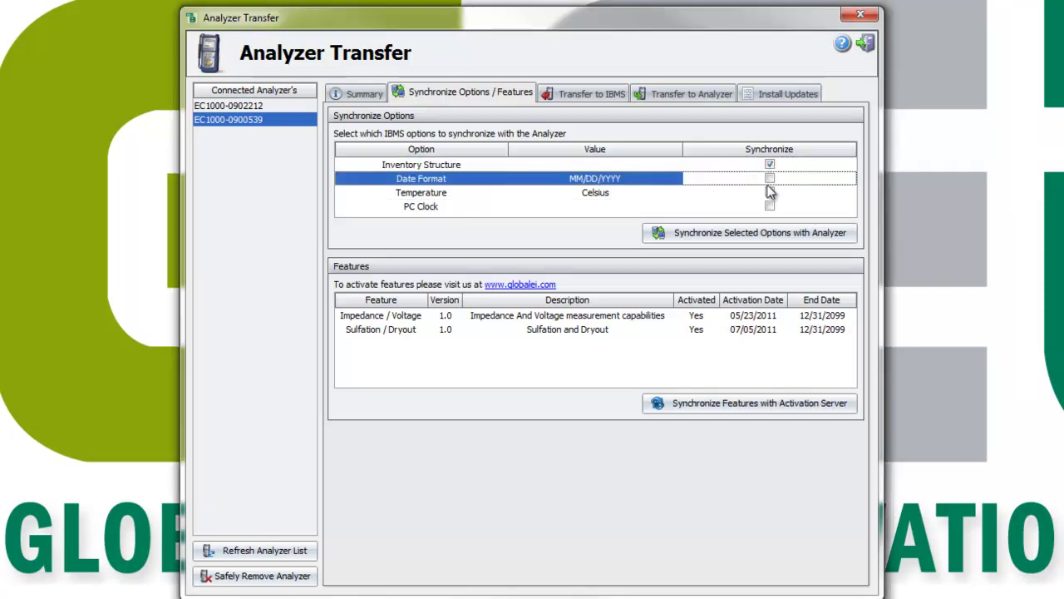
pyautogui.click(768, 207)
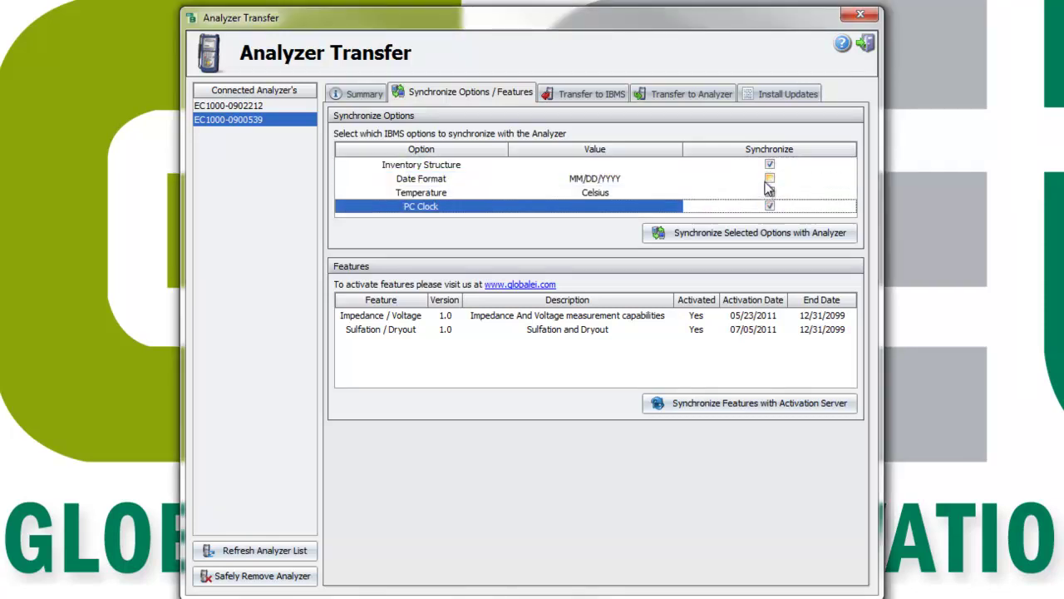
pyautogui.click(769, 178)
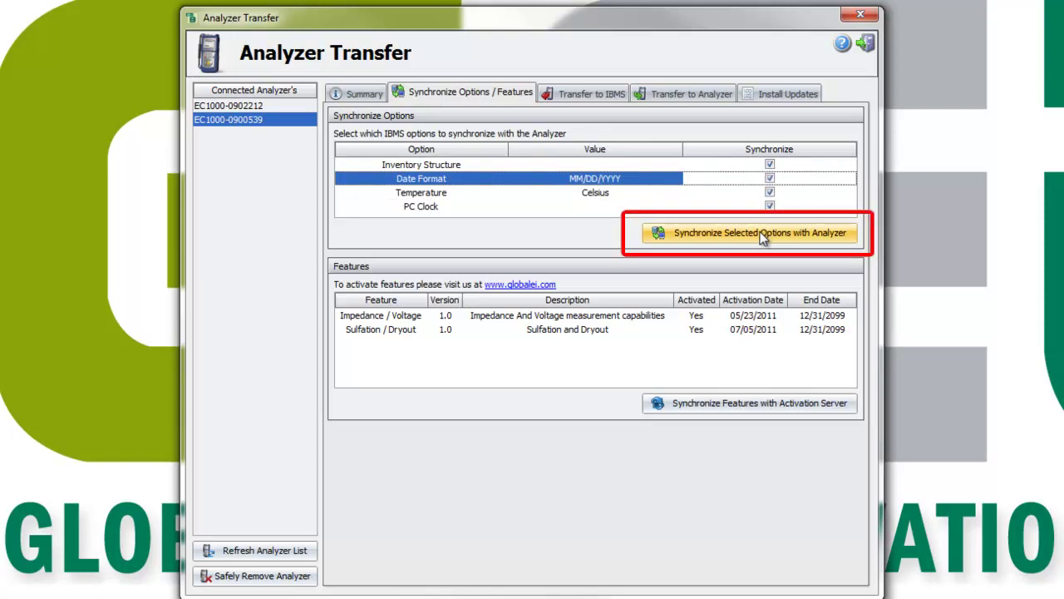
pyautogui.click(763, 235)
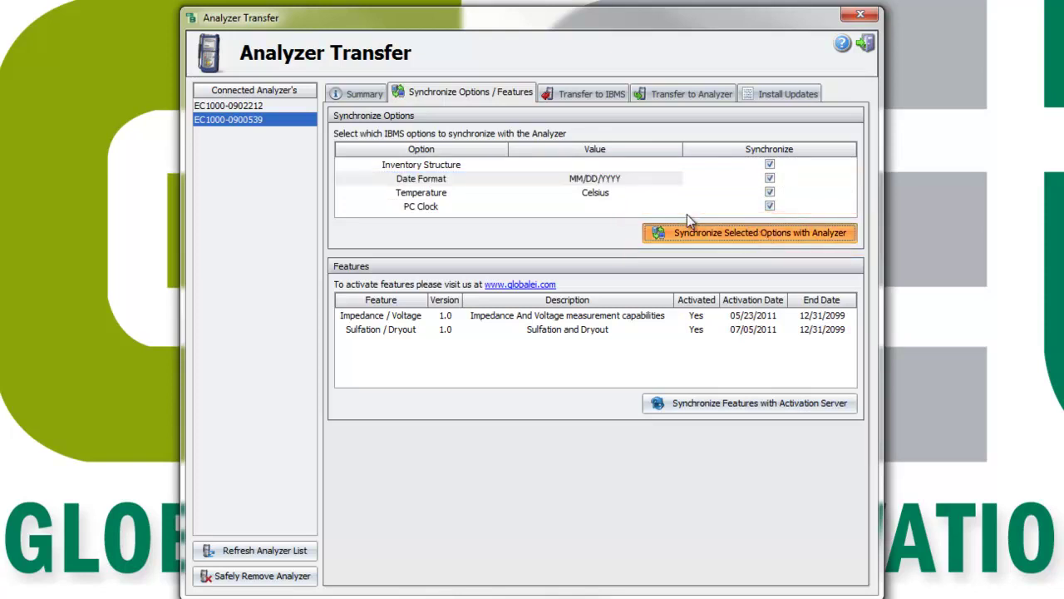
pyautogui.click(724, 352)
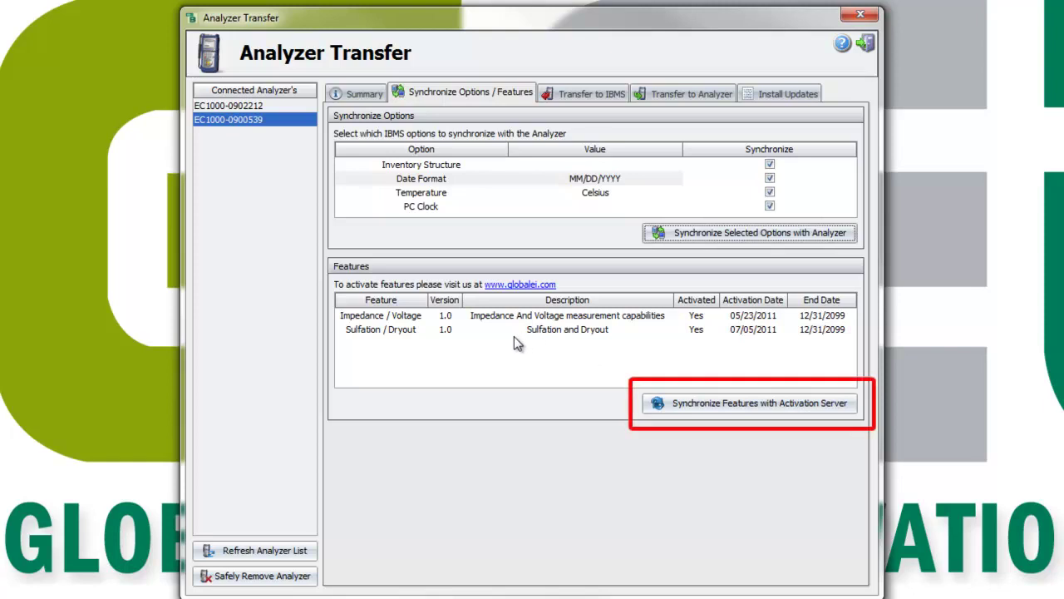
pyautogui.click(715, 404)
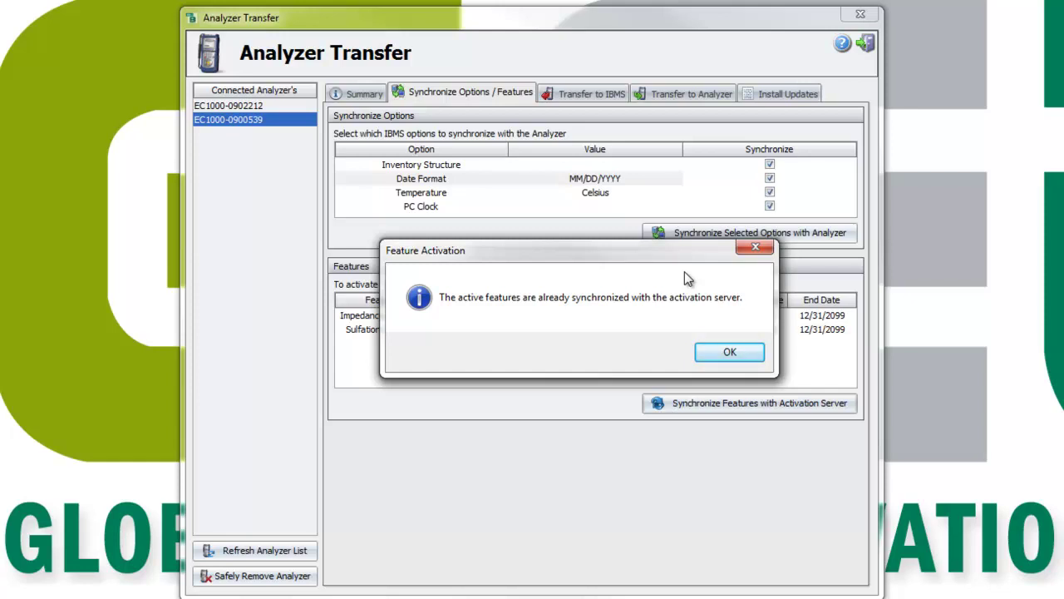
pyautogui.click(723, 353)
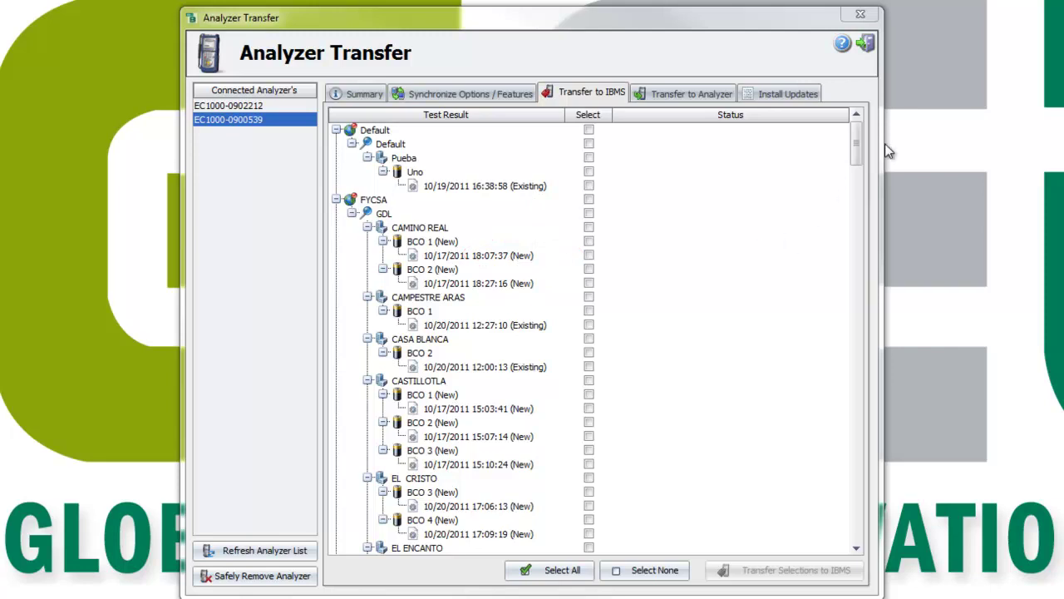
# Step: Transfer the 01/12/2012 17:54:30 test result, all results of Bco. 2, S-1A and everything under Fycsa Metro V-S to IBMS
pyautogui.moveTo(856, 148); pyautogui.dragTo(860, 549)
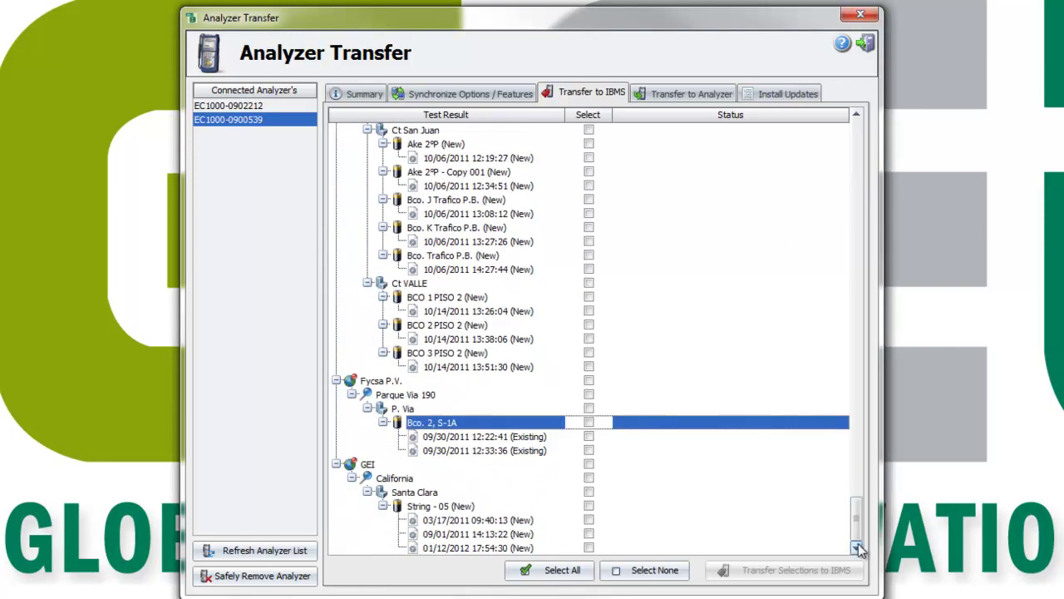
pyautogui.click(589, 550)
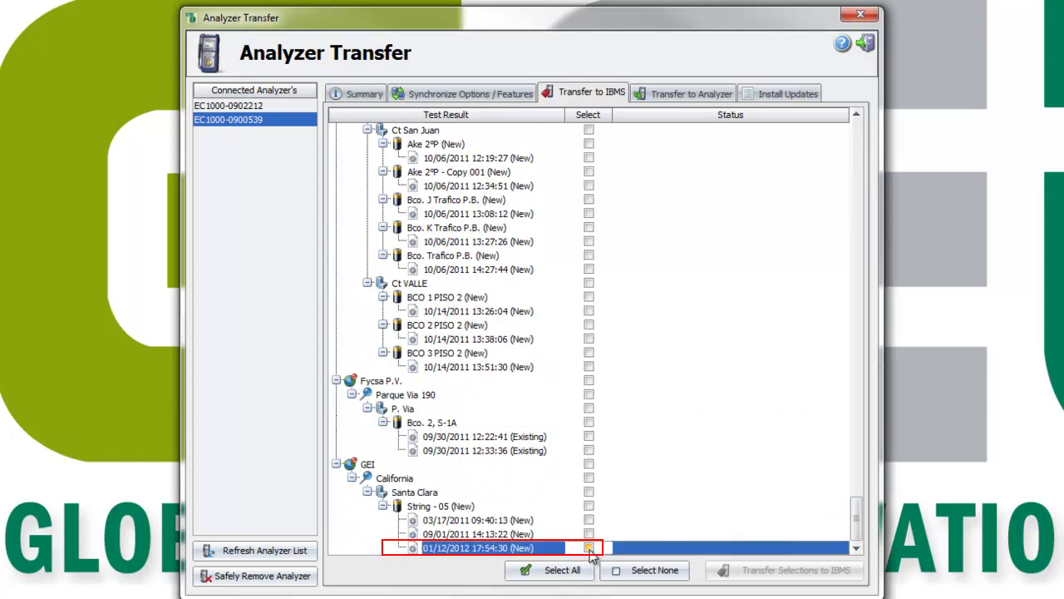
pyautogui.click(590, 550)
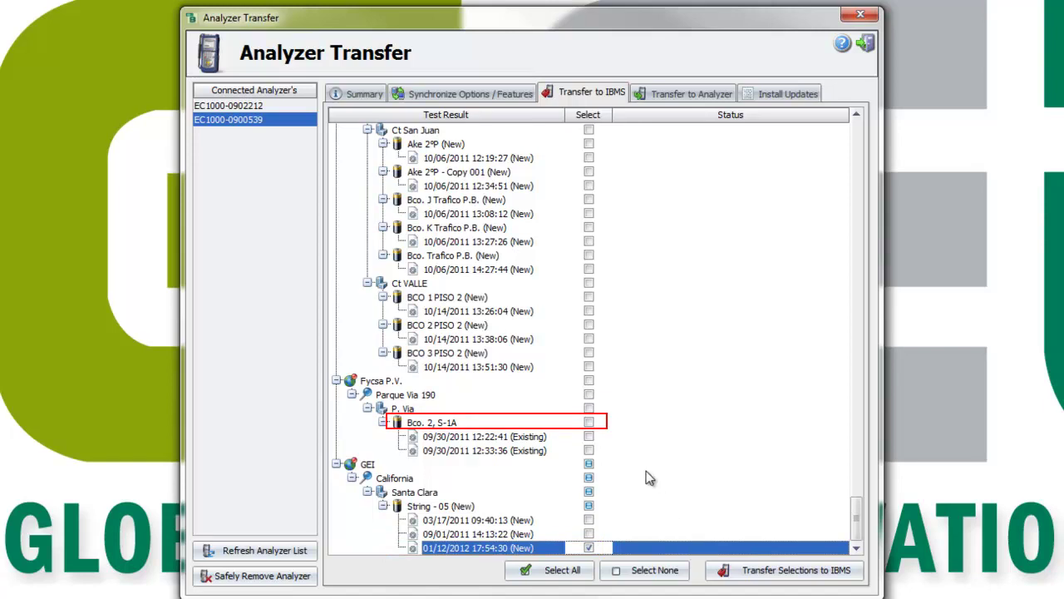
pyautogui.click(606, 424)
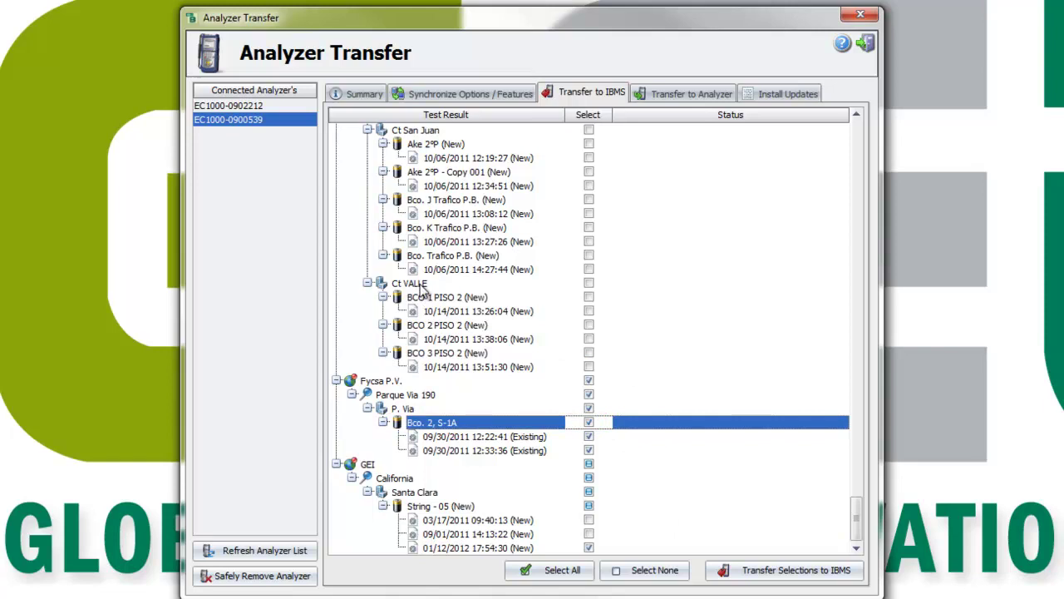
pyautogui.scroll(2, 418, 284)
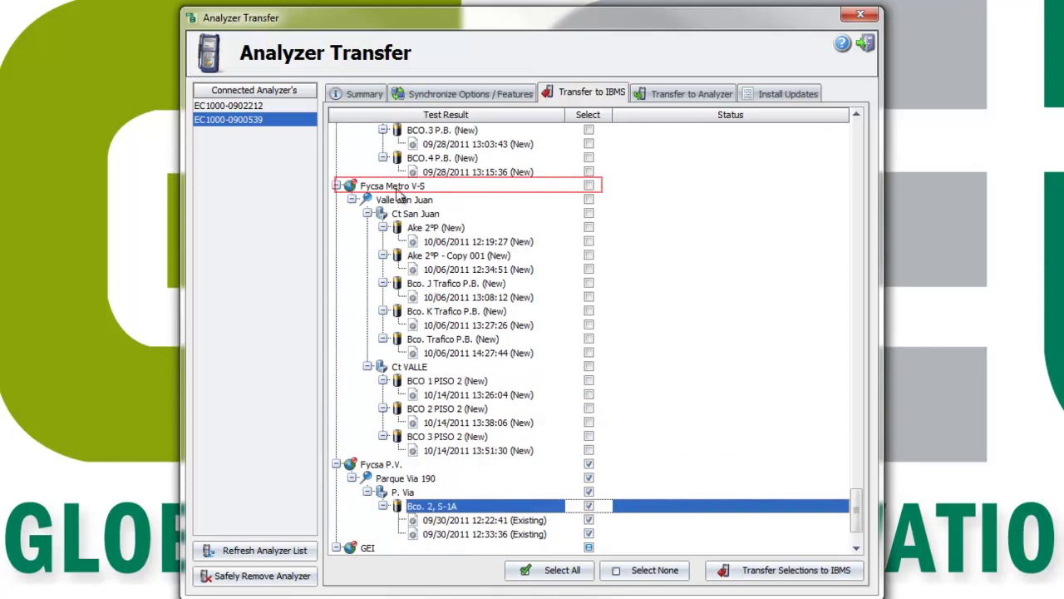
pyautogui.click(590, 187)
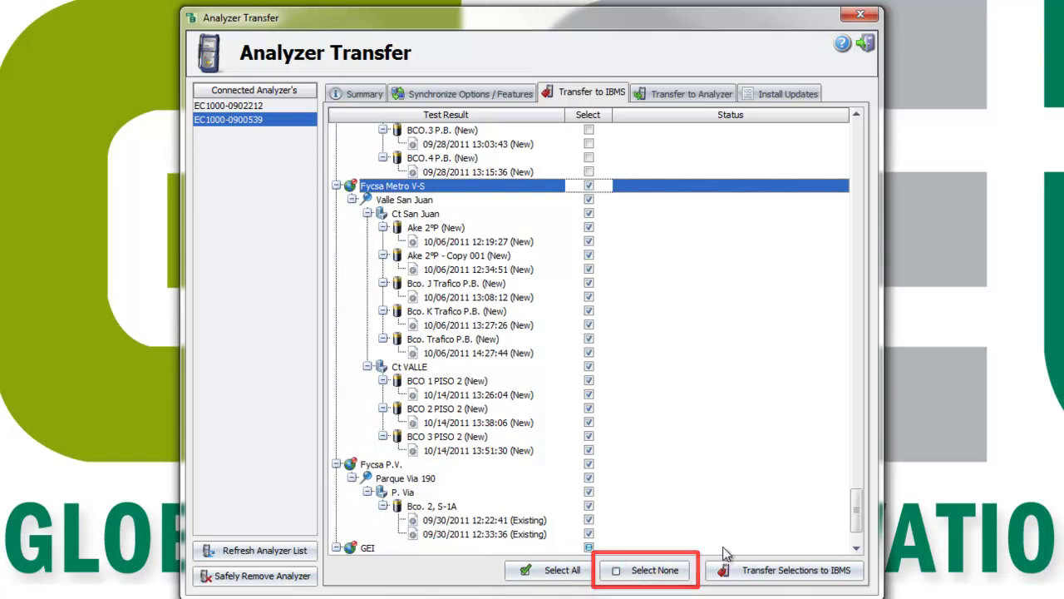
pyautogui.scroll(-2, 859, 484)
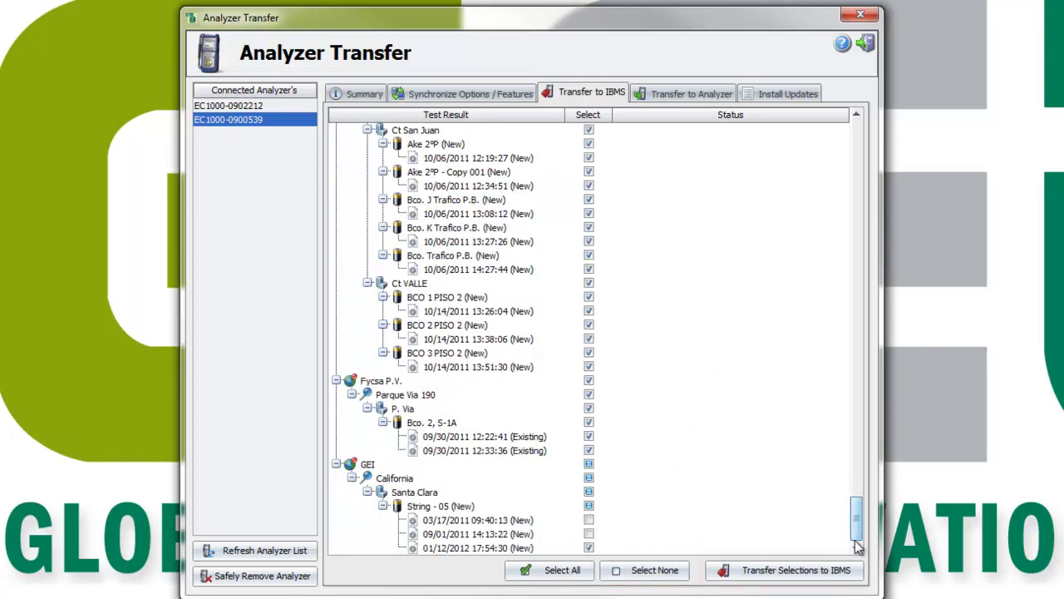
pyautogui.click(821, 578)
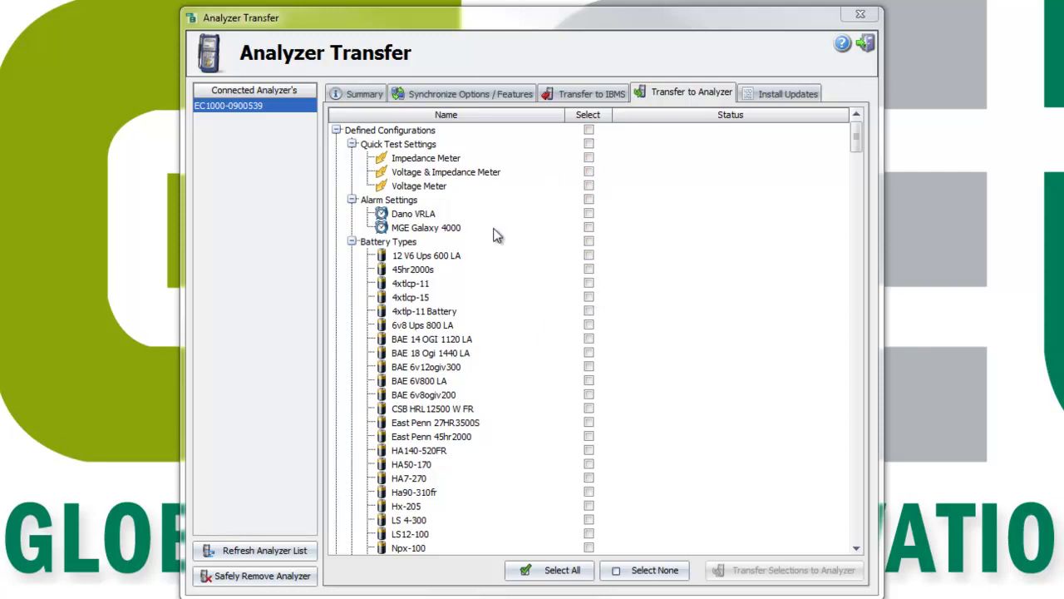
# Step: Collapse the Quick Test Settings, Alarm Settings and Battery Types groups in the list of items transferable to the analyzer
pyautogui.click(352, 144)
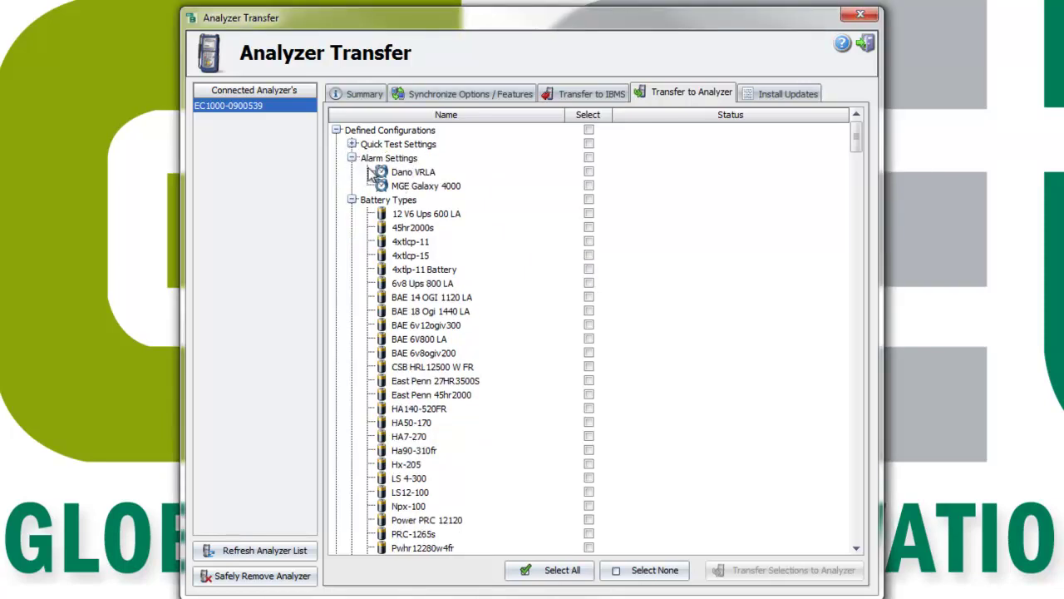
pyautogui.click(352, 158)
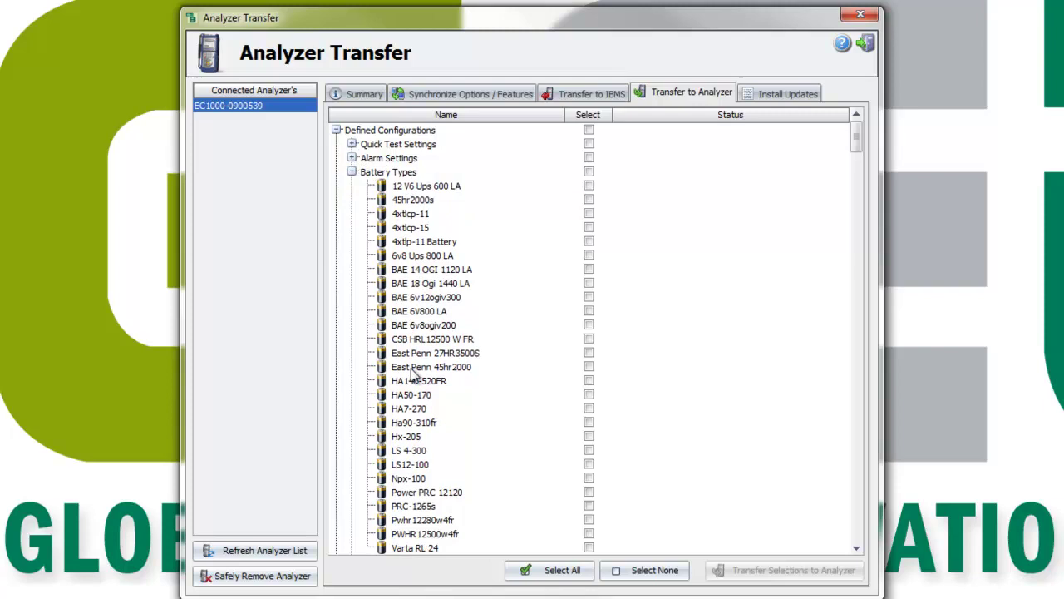
pyautogui.click(352, 171)
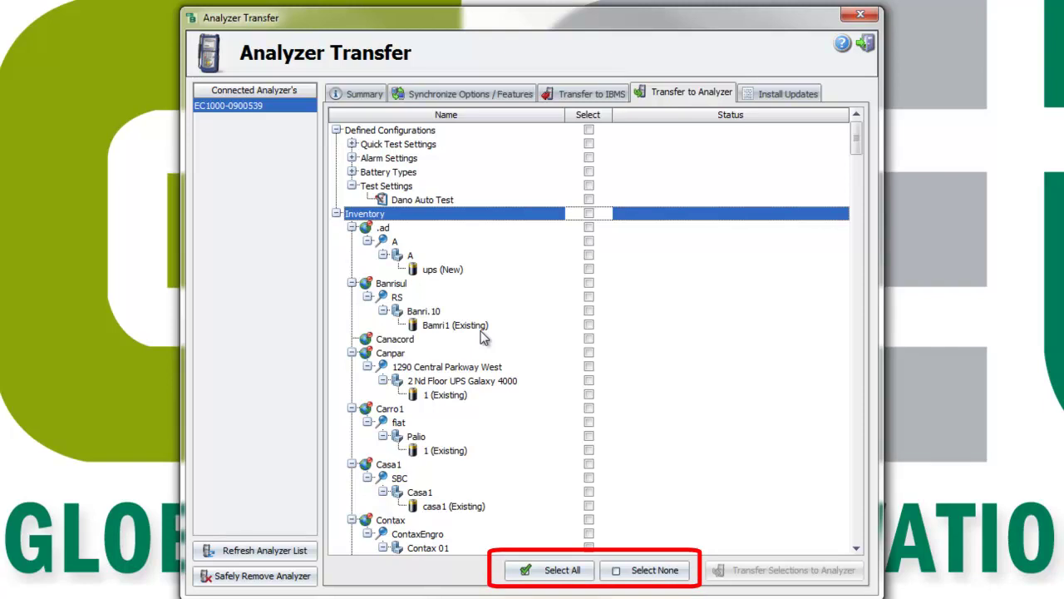
# Step: With all other items unselected, transfer the inventory entries Canacord, Carro1 and Casa1 to the analyzer
pyautogui.click(536, 569)
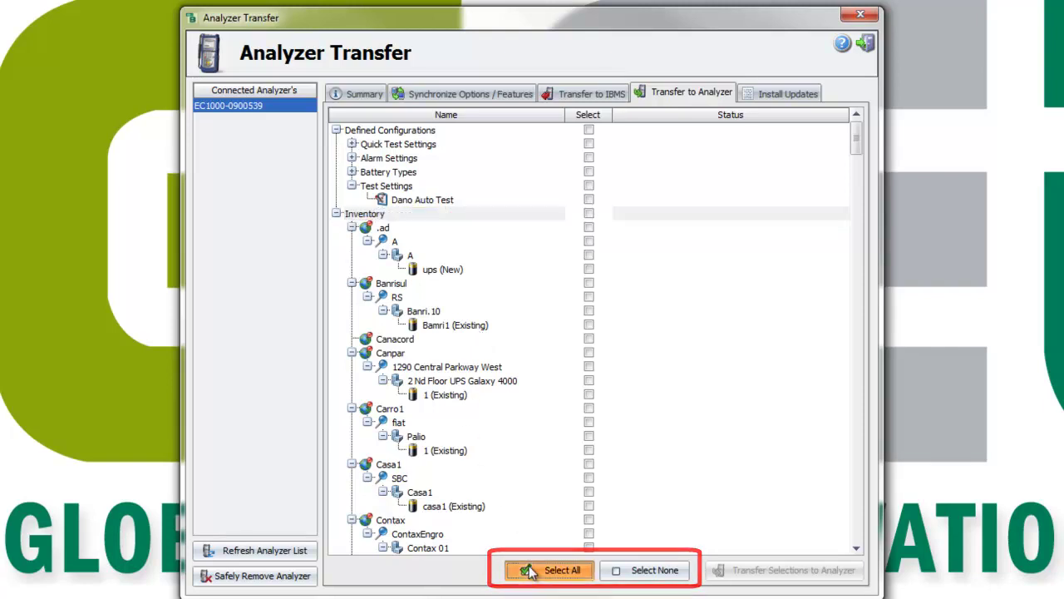
pyautogui.click(613, 570)
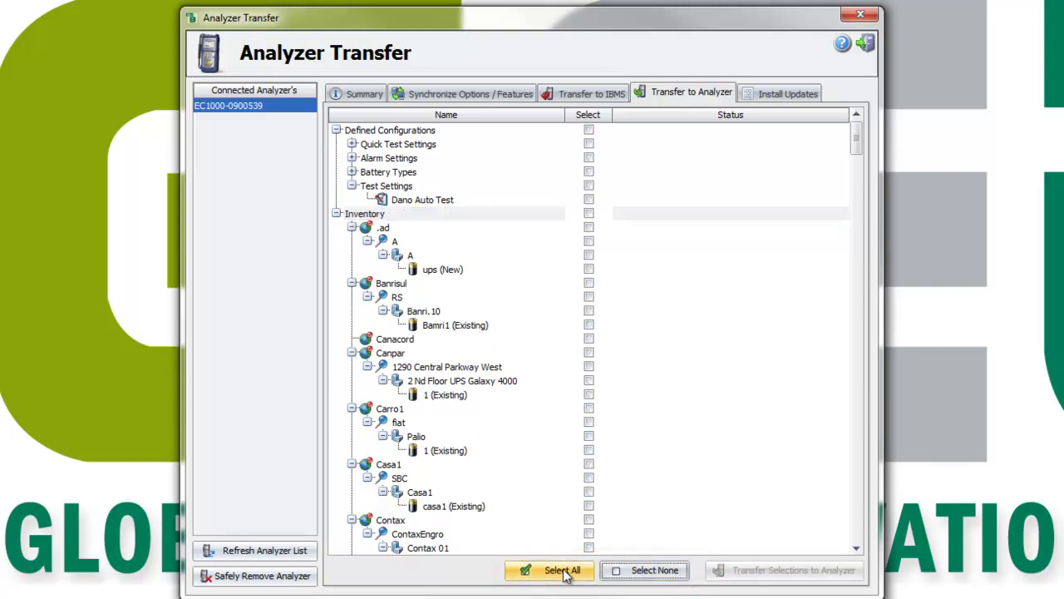
pyautogui.click(589, 423)
pyautogui.click(588, 450)
pyautogui.click(589, 338)
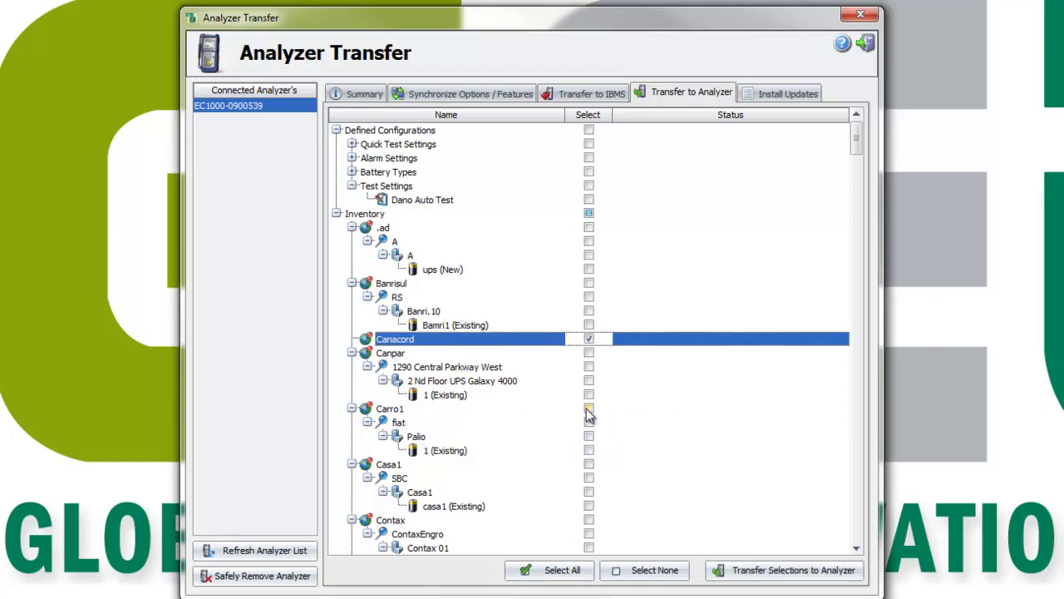
pyautogui.click(589, 408)
pyautogui.click(590, 492)
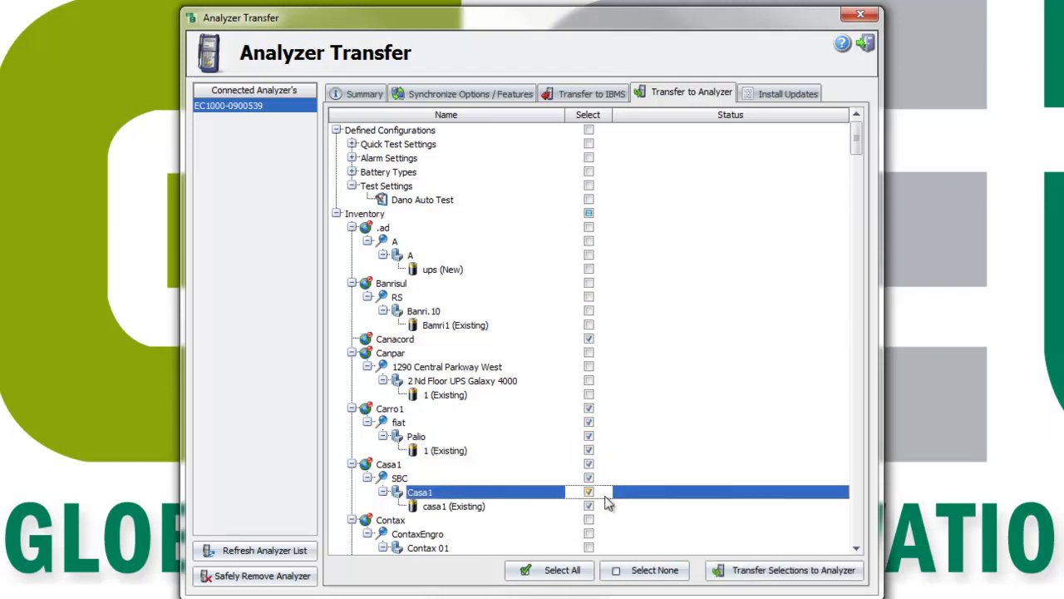
pyautogui.click(778, 574)
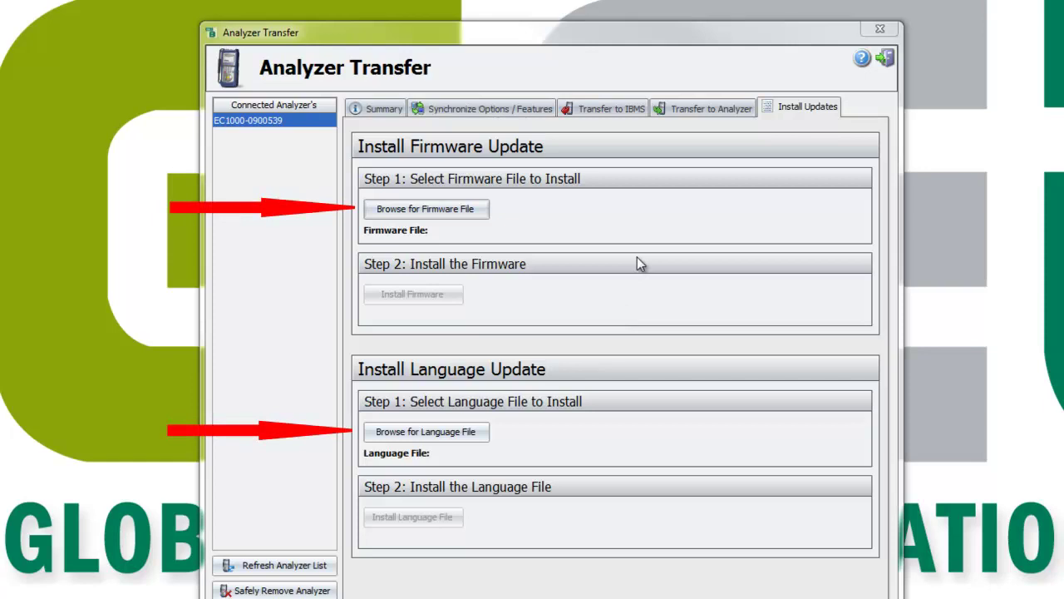
# Step: Choose EC1000.frm from the Firmware_Update folder as the firmware file to install
pyautogui.click(445, 211)
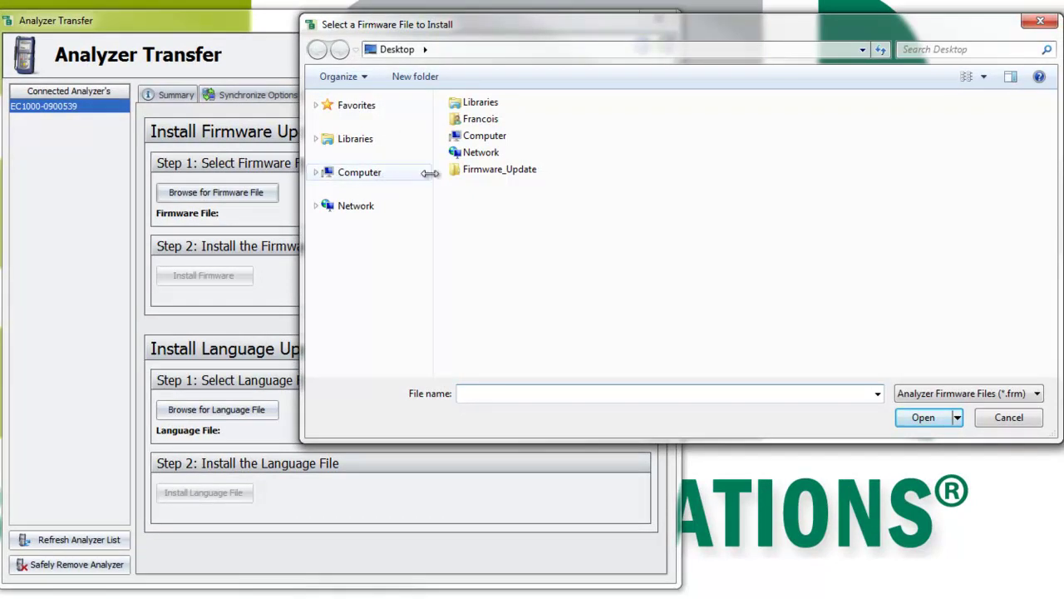
pyautogui.doubleClick(499, 169)
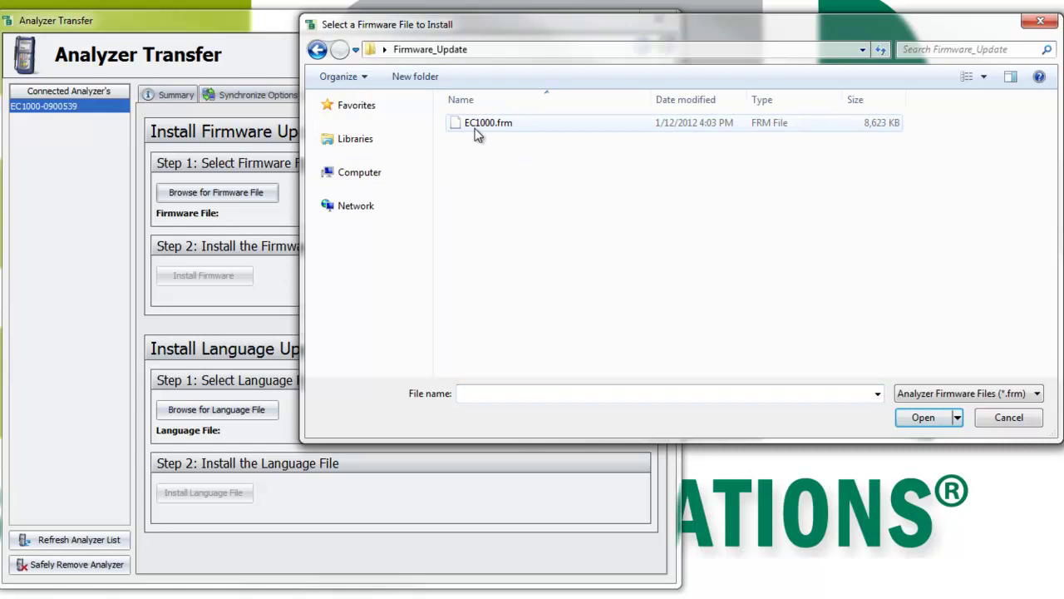
pyautogui.click(486, 123)
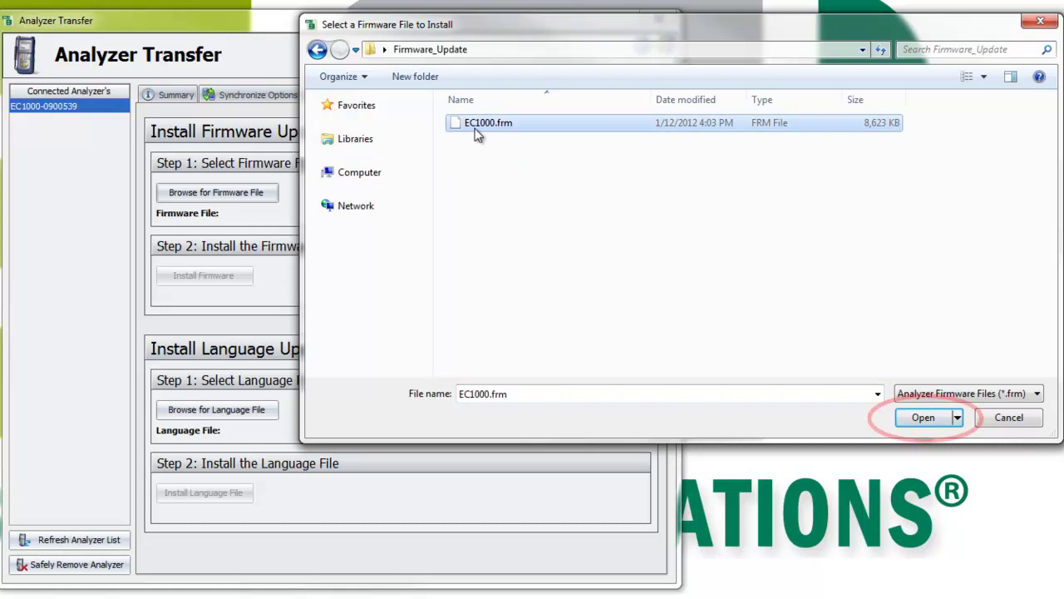
pyautogui.click(934, 427)
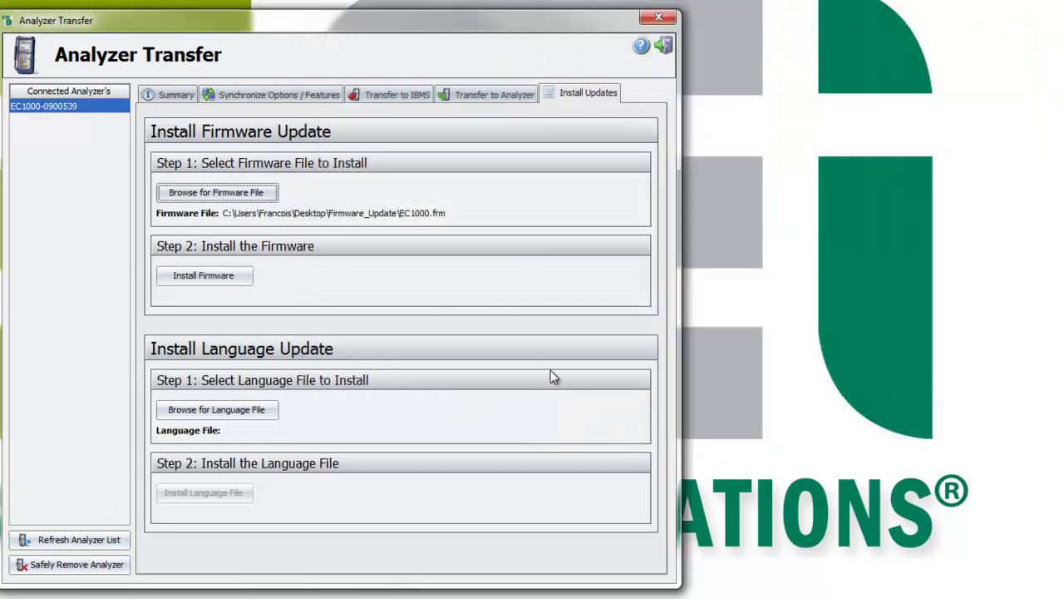
# Step: Install the chosen firmware on the analyzer, agreeing to overwrite the existing one
pyautogui.click(210, 281)
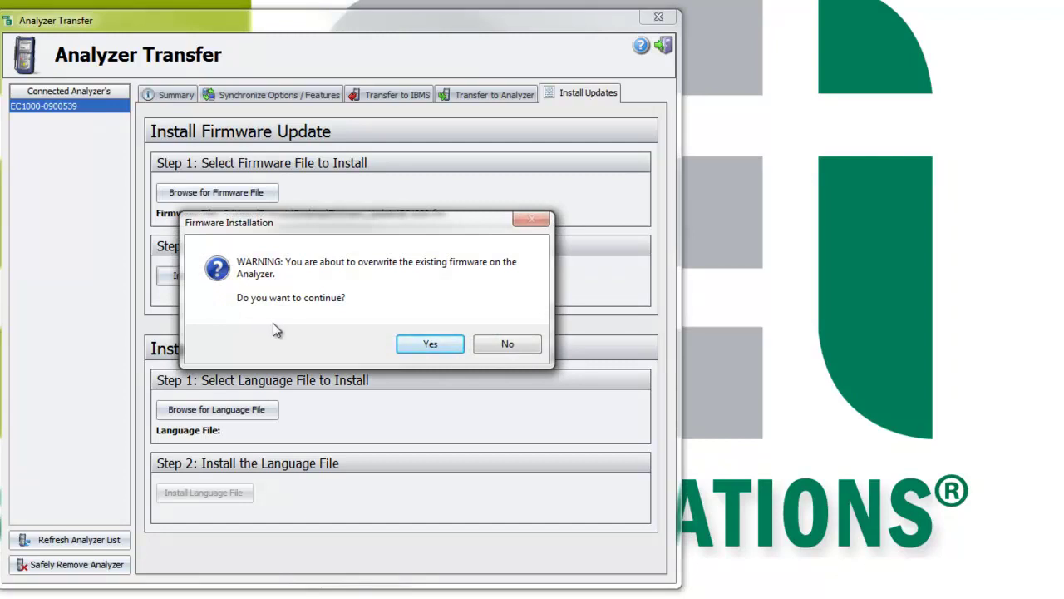
pyautogui.click(418, 347)
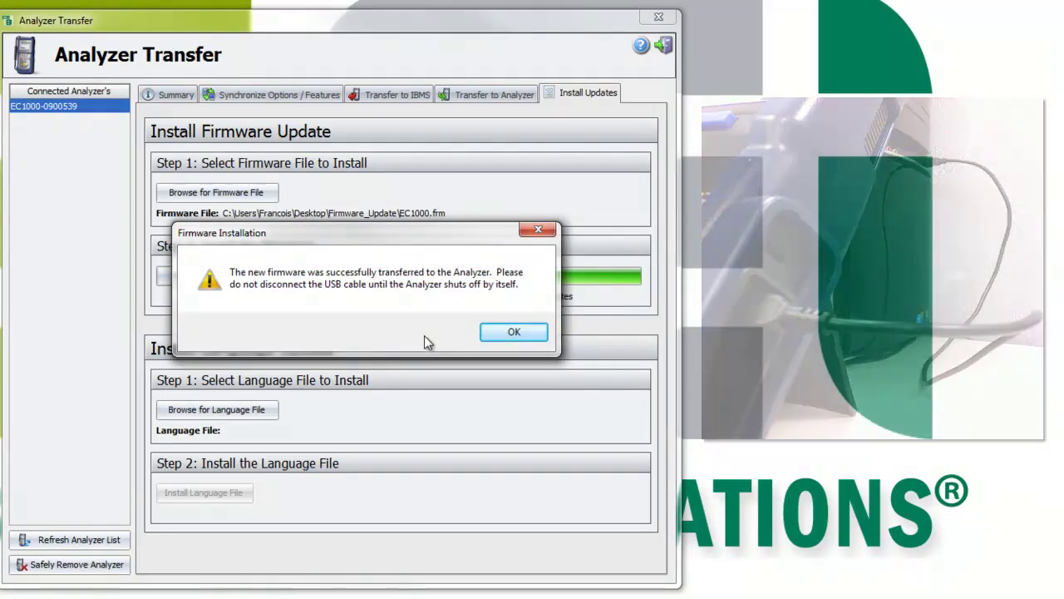
pyautogui.click(514, 331)
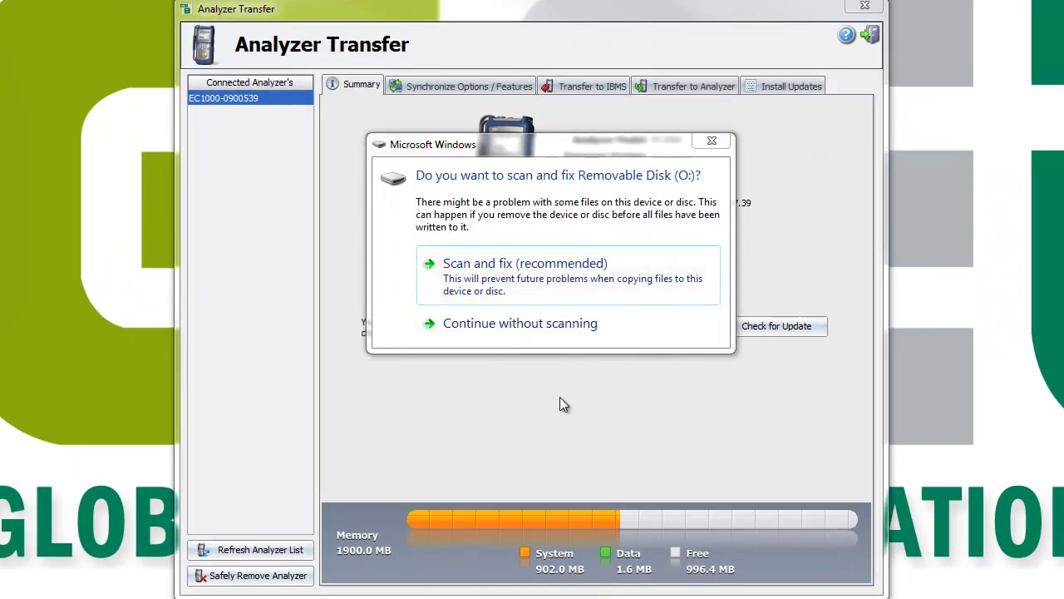
# Step: Skip the removable disk scan, safely remove the analyzer and close the Analyzer Transfer window
pyautogui.click(548, 335)
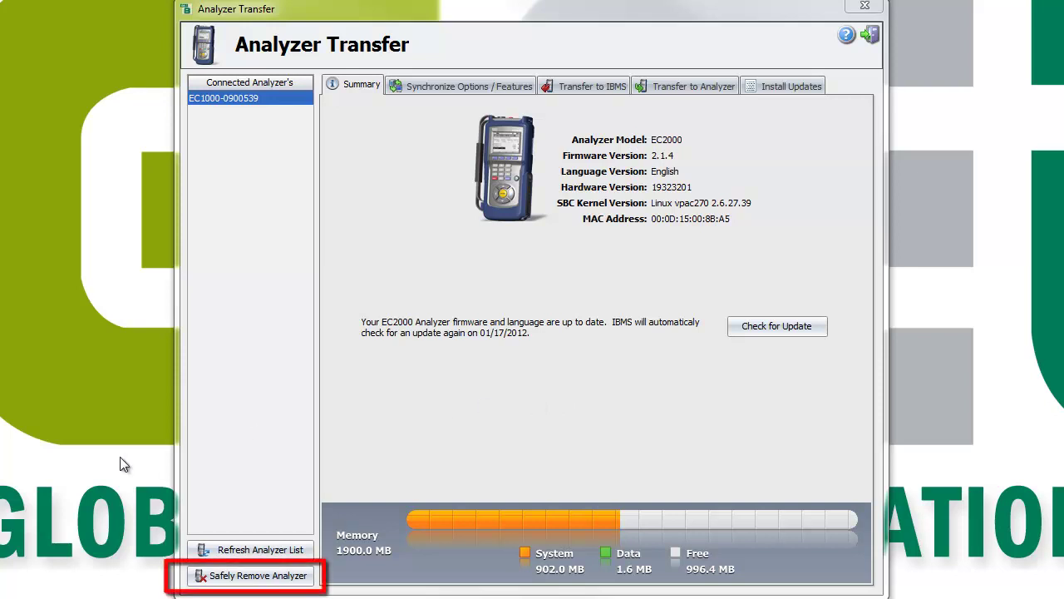
pyautogui.click(222, 585)
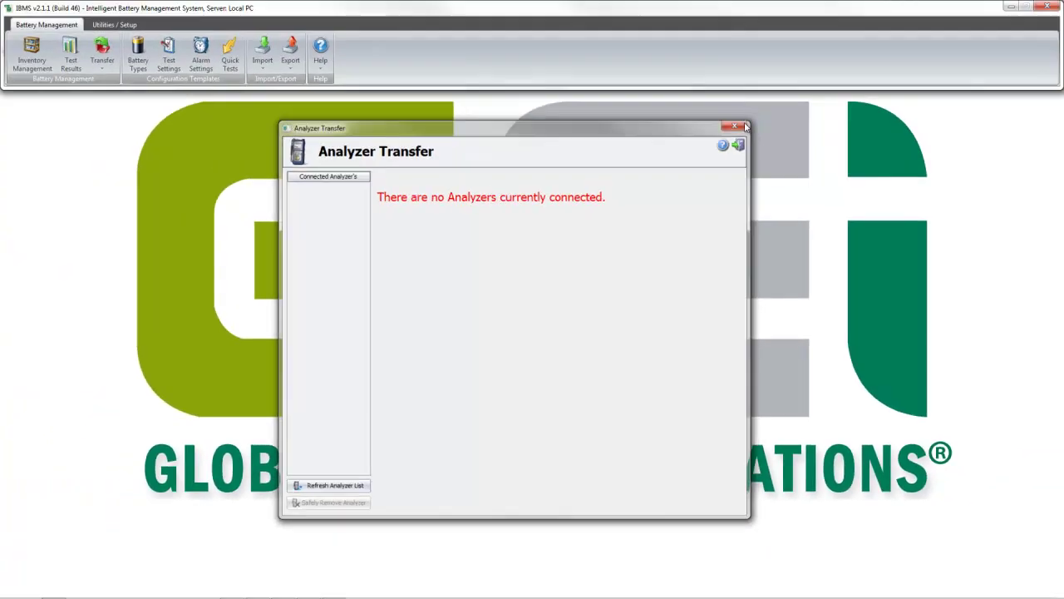
pyautogui.click(865, 6)
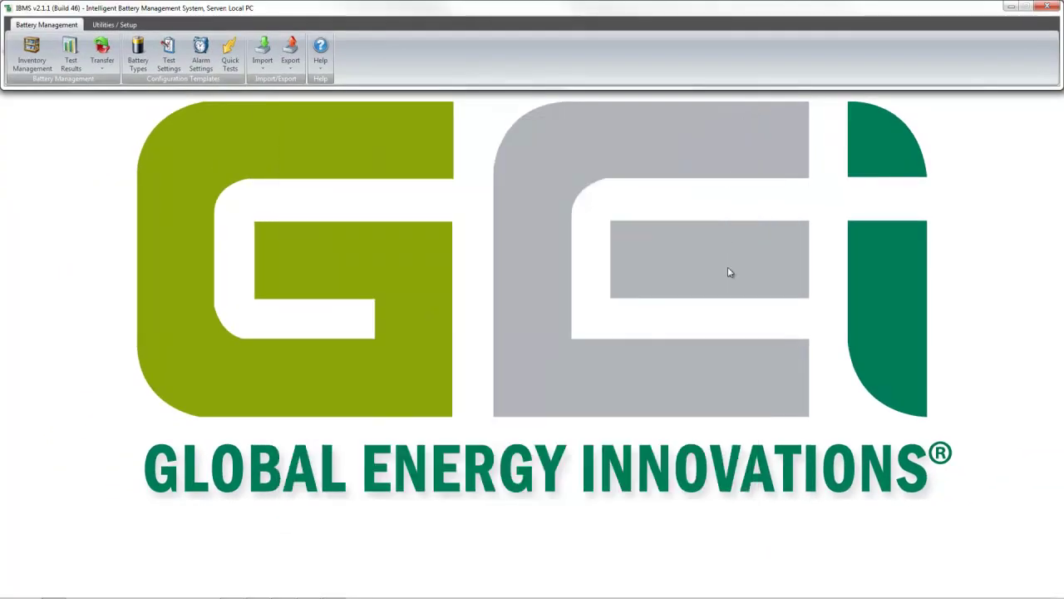